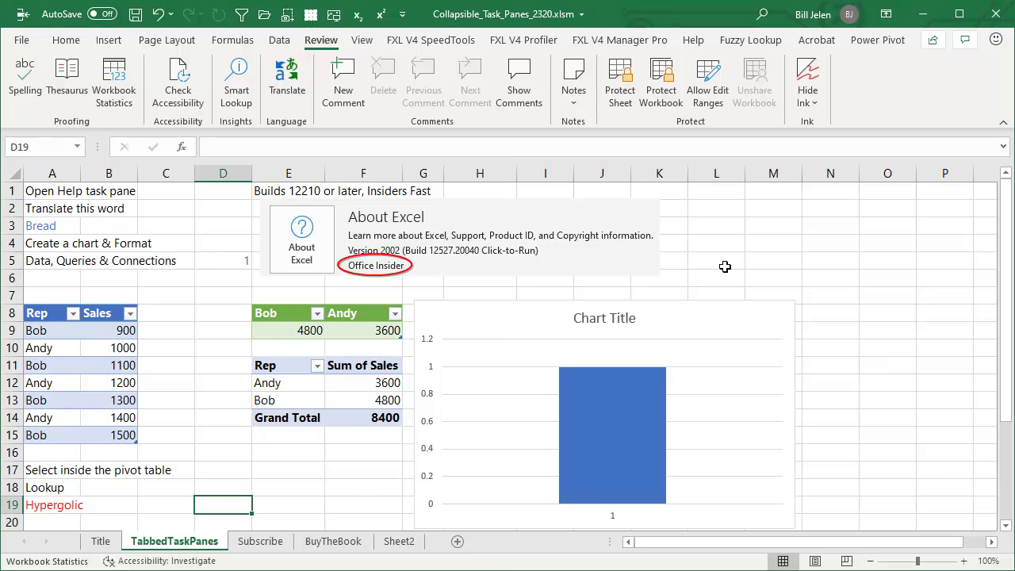
Open the Help task pane, and open the Translator for the word Bread in cell A3.
click(697, 42)
click(23, 78)
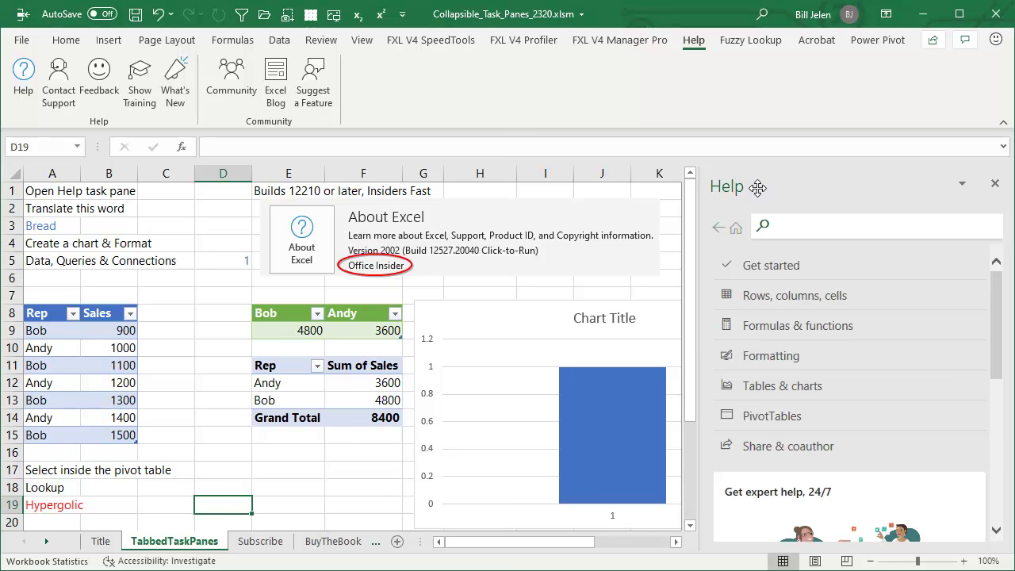
click(50, 225)
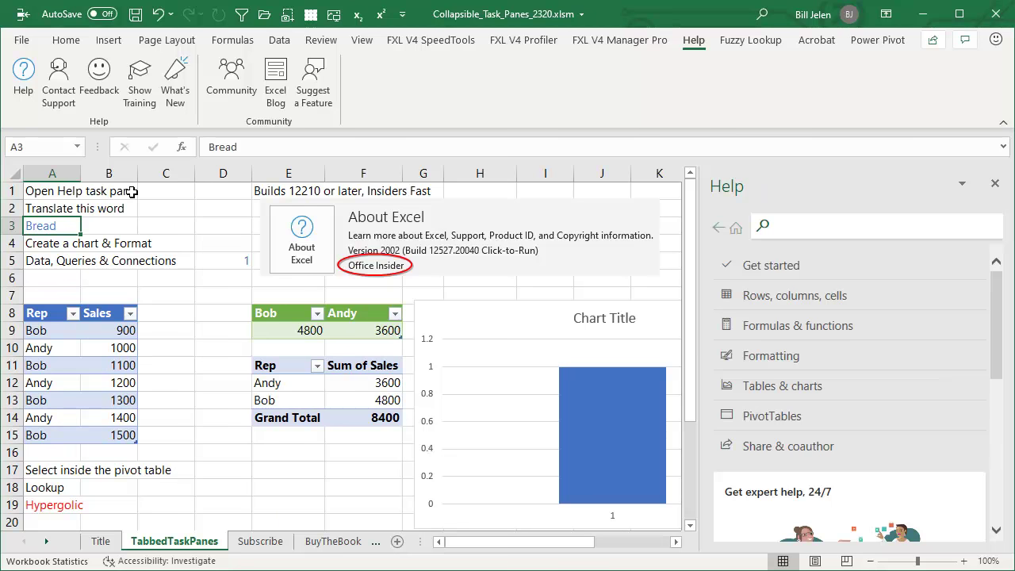
click(321, 39)
click(288, 81)
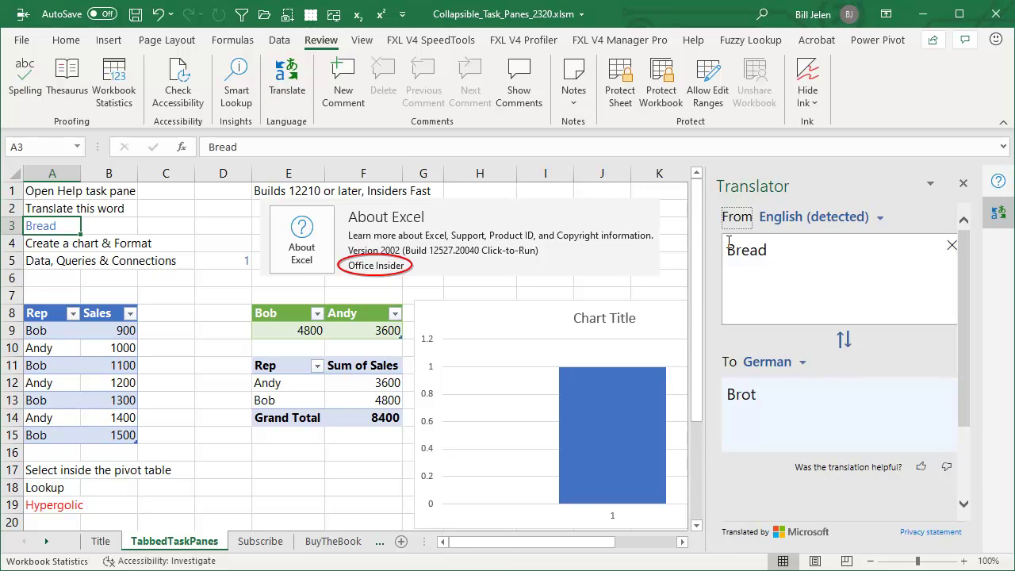
Alternate between the docked Help and Translator panes, finishing on the Translator.
click(1000, 184)
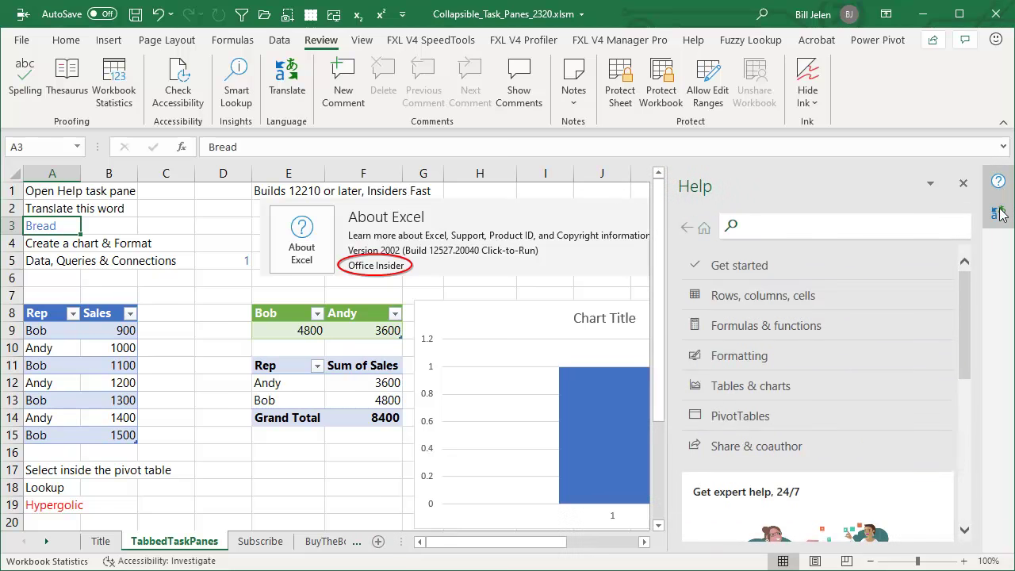
click(998, 212)
click(999, 185)
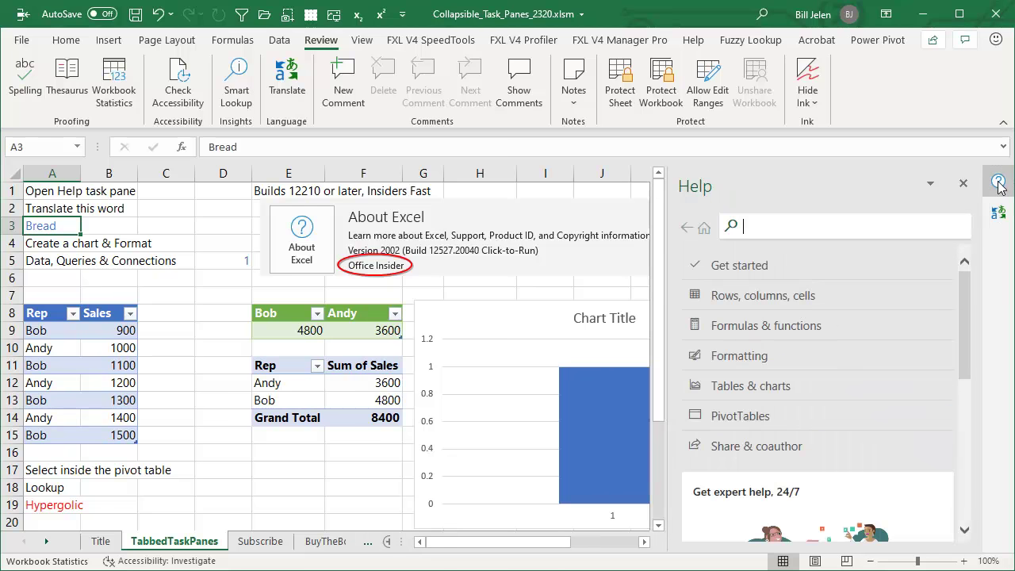
click(1000, 211)
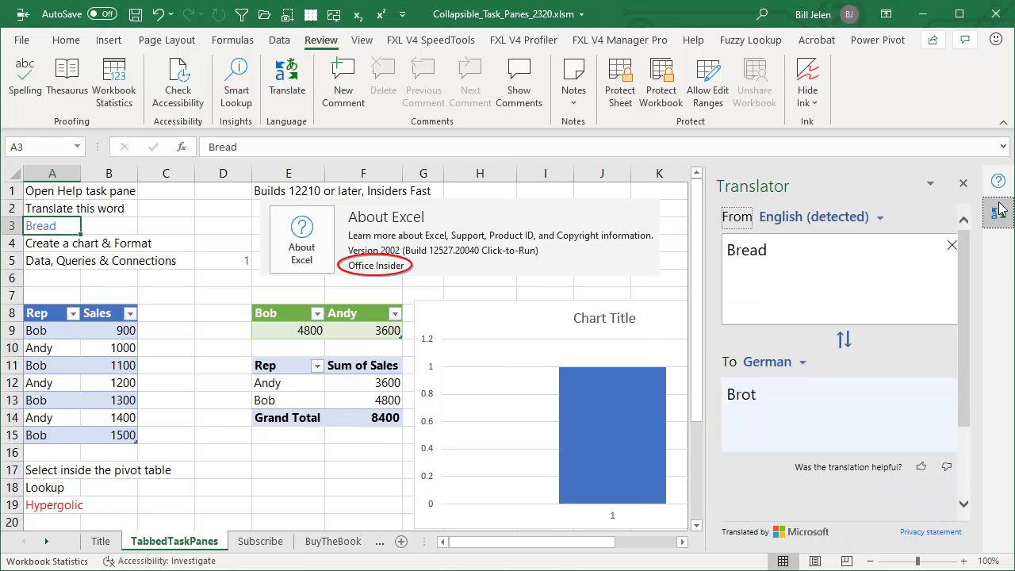
Open the Format Data Series pane for the chart's blue column.
click(595, 389)
right_click(596, 389)
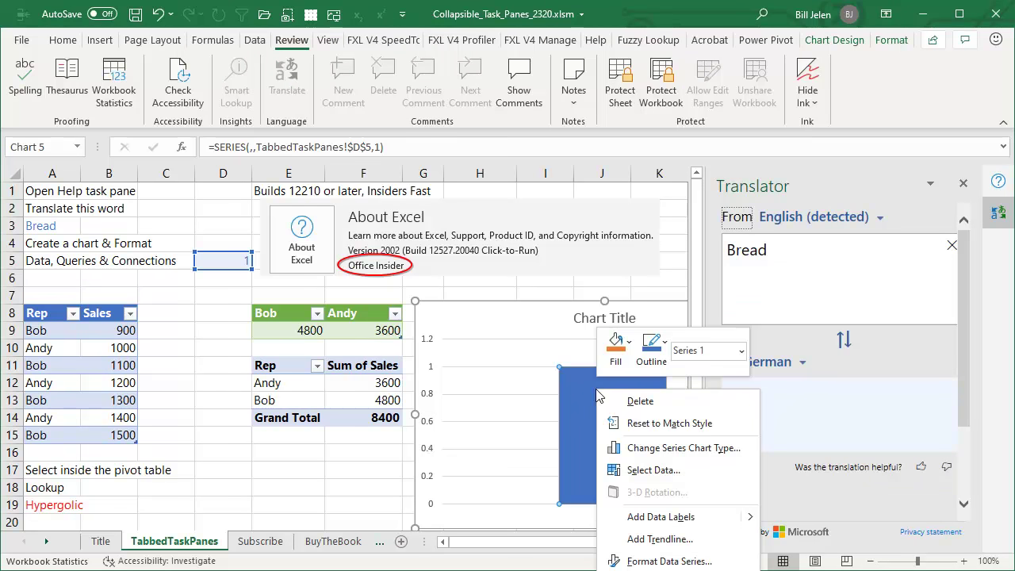
click(640, 560)
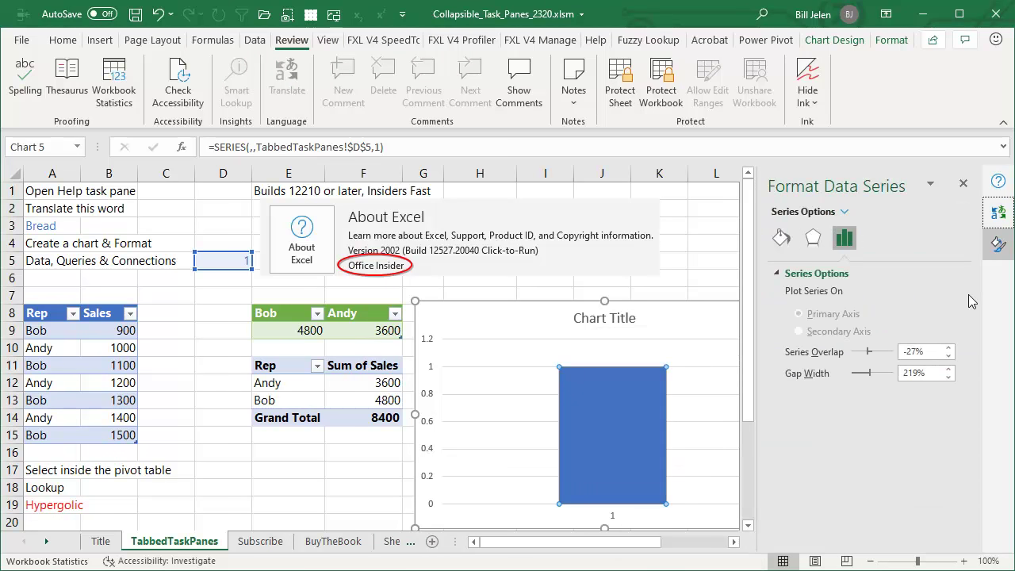
Show the Queries & Connections pane with cell E9 of the green table selected, and collapse and re-expand it.
click(307, 331)
click(254, 39)
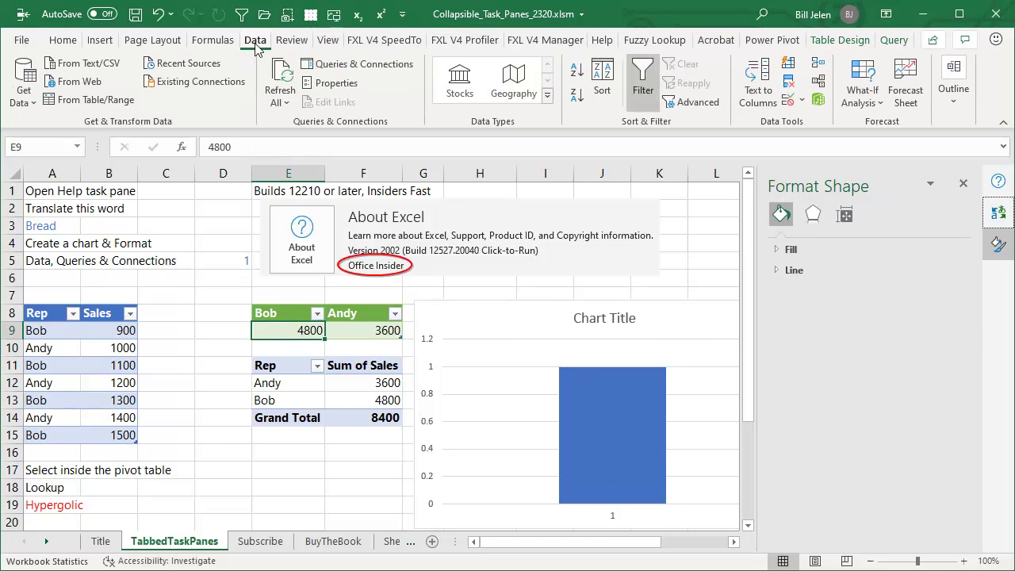
click(309, 70)
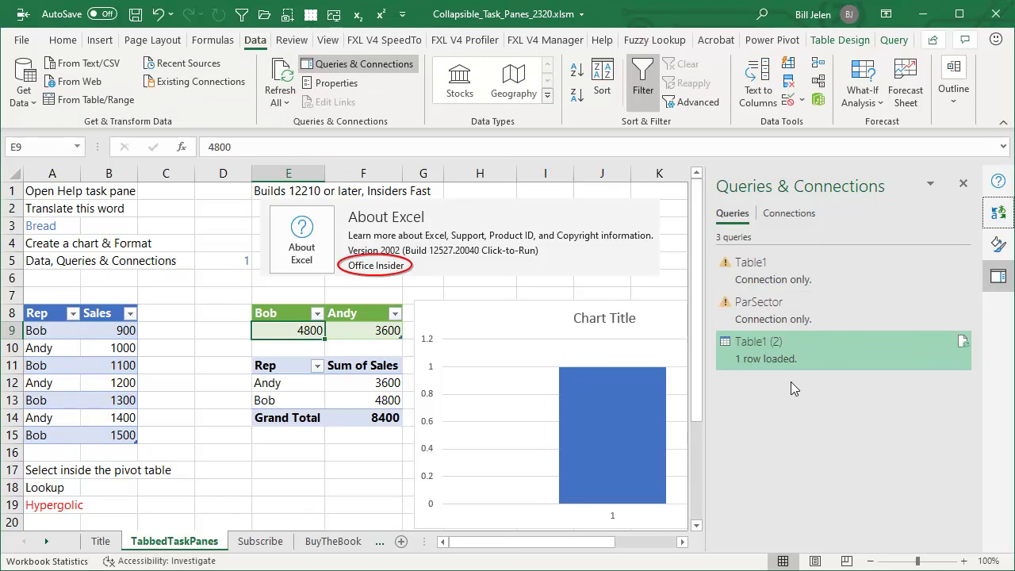
click(998, 278)
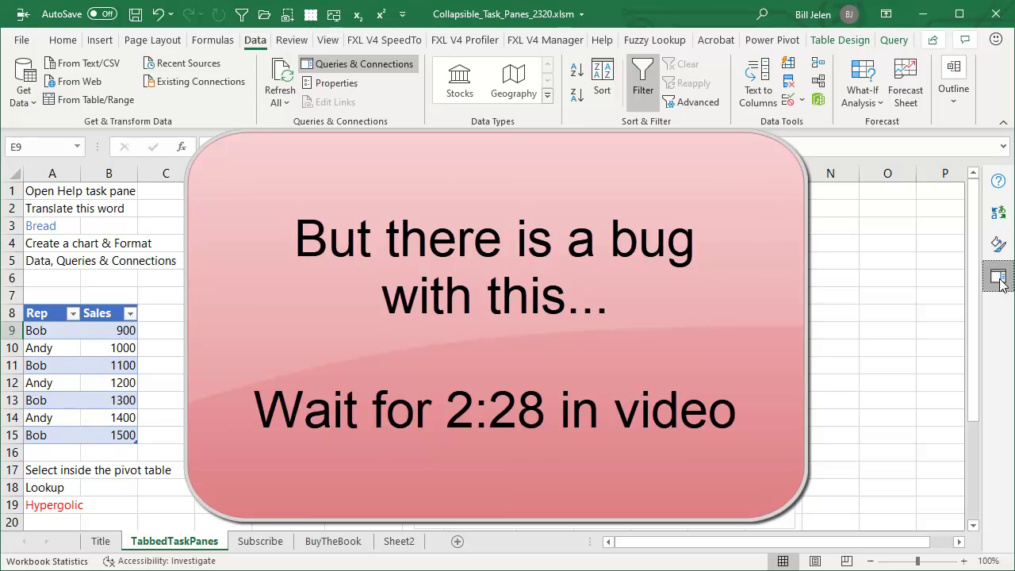
click(998, 278)
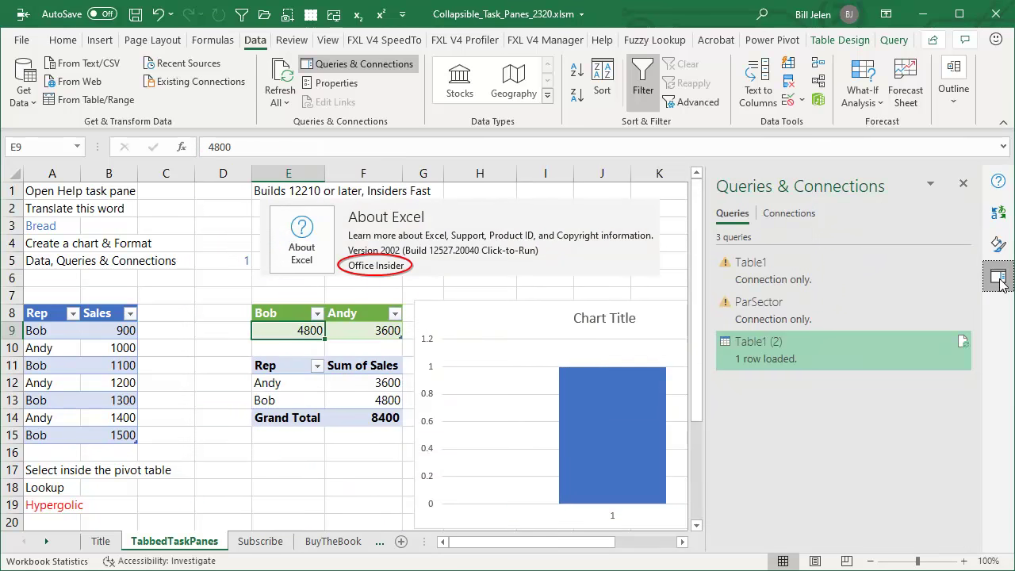
Display the pivot table's field list from cell E12, and run Smart Lookup on Hypergolic in A19, closing its results.
click(290, 383)
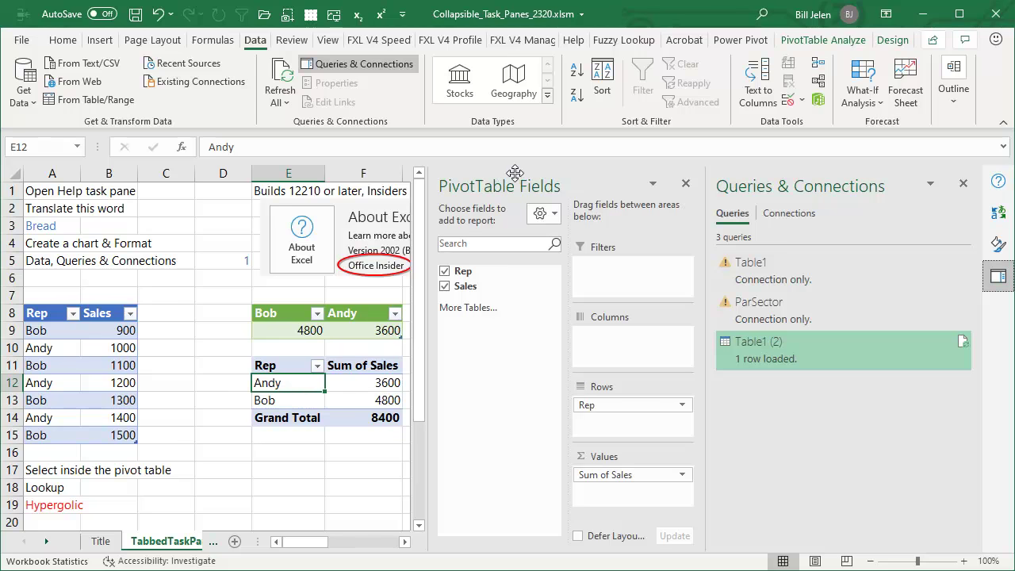
click(56, 505)
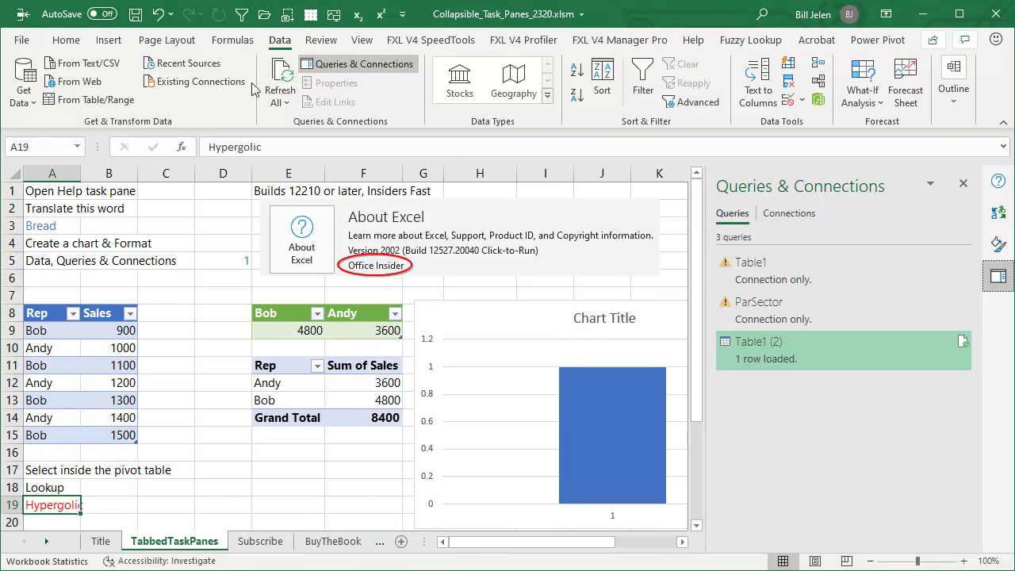
click(319, 42)
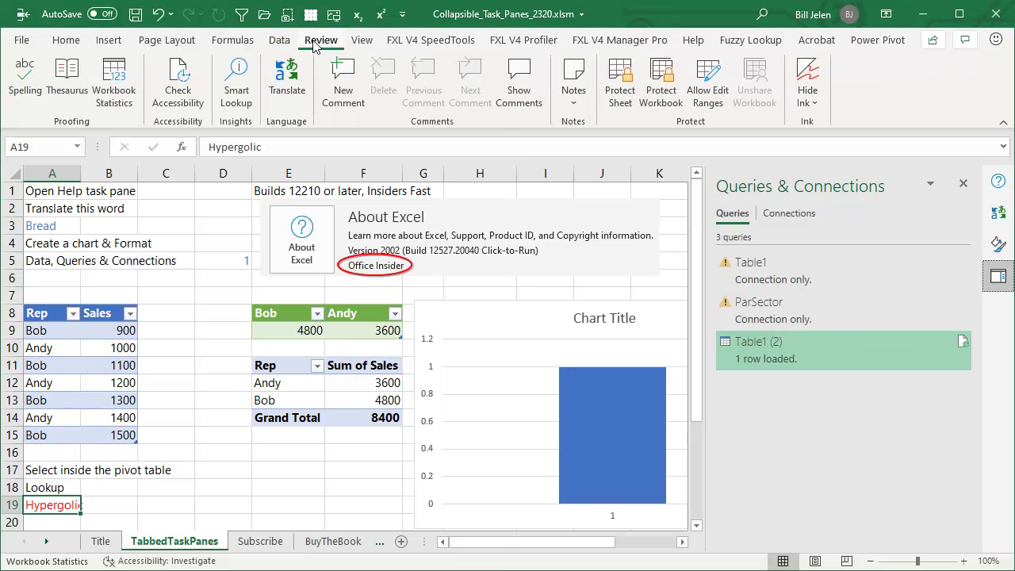
click(238, 80)
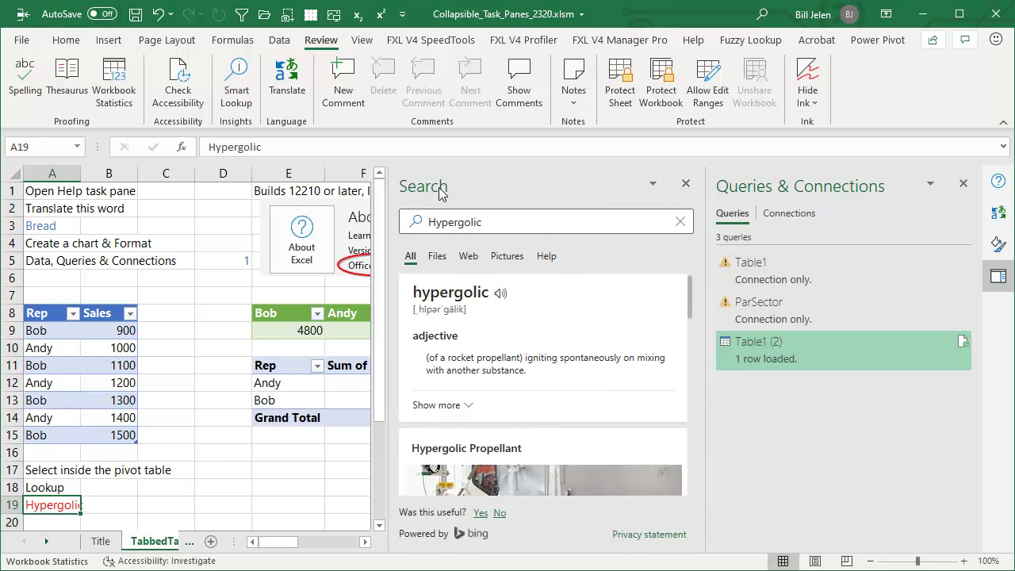
click(686, 183)
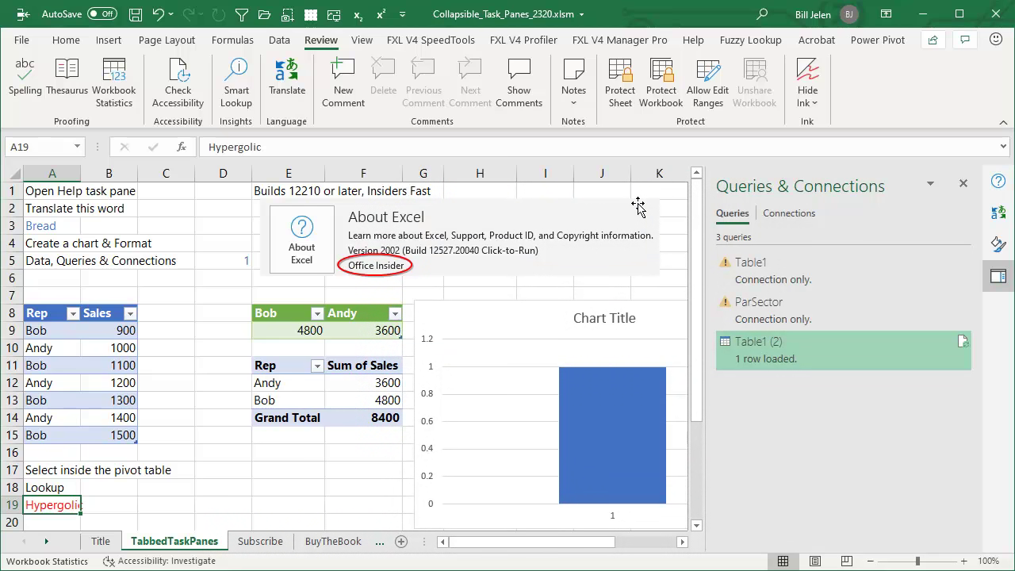
Float the Translator pane over the worksheet, make it taller, and dock it back on its original side.
click(997, 219)
drag(825, 185, 259, 198)
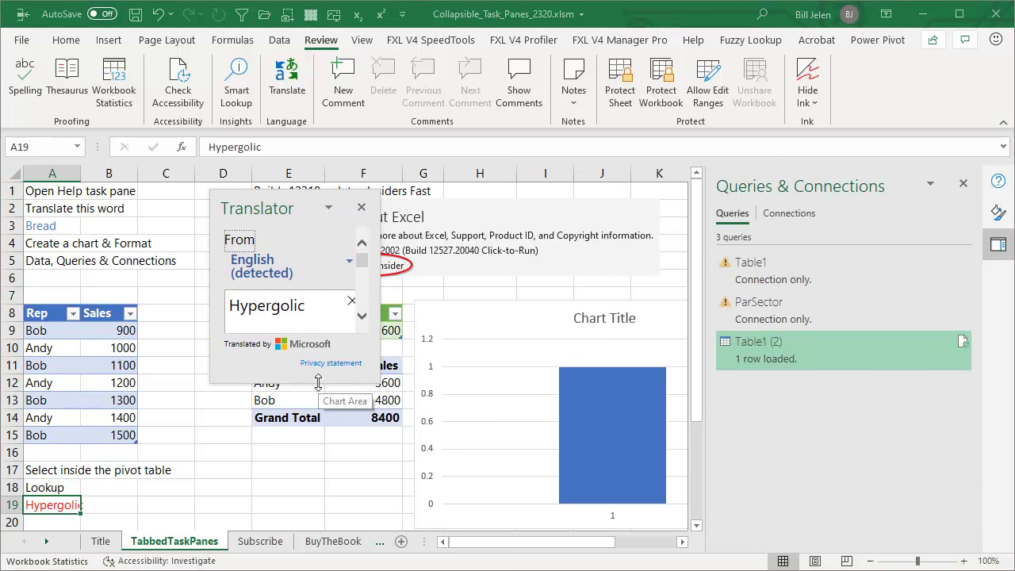
drag(318, 383, 341, 508)
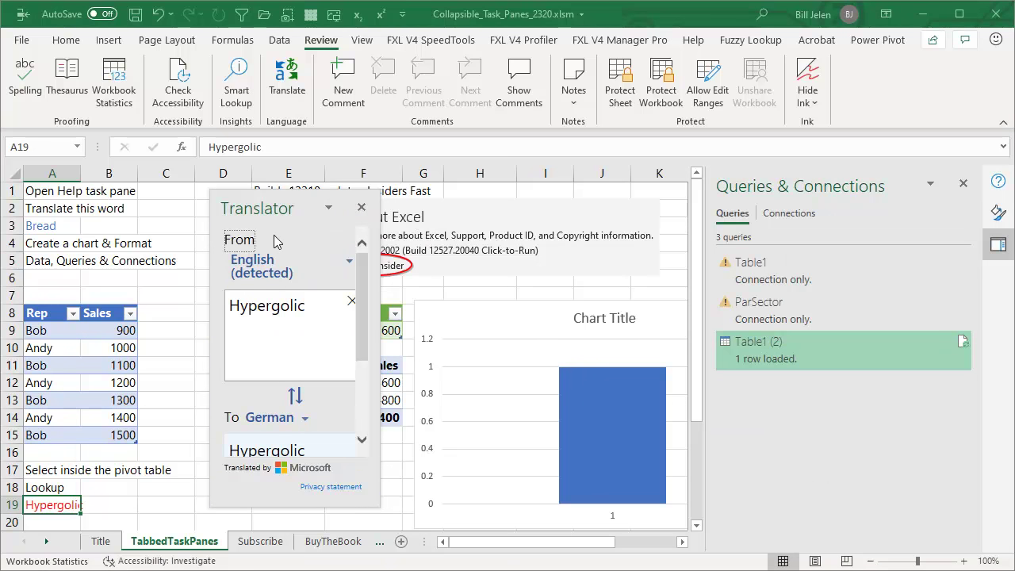
double_click(229, 209)
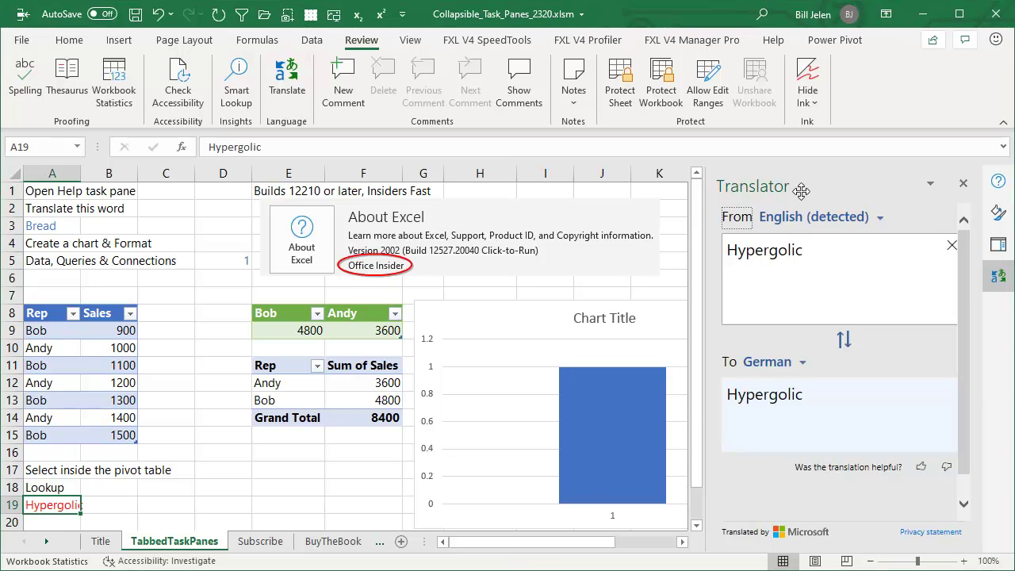
Dock the Translator pane along the left side of the worksheet.
drag(808, 188, 40, 213)
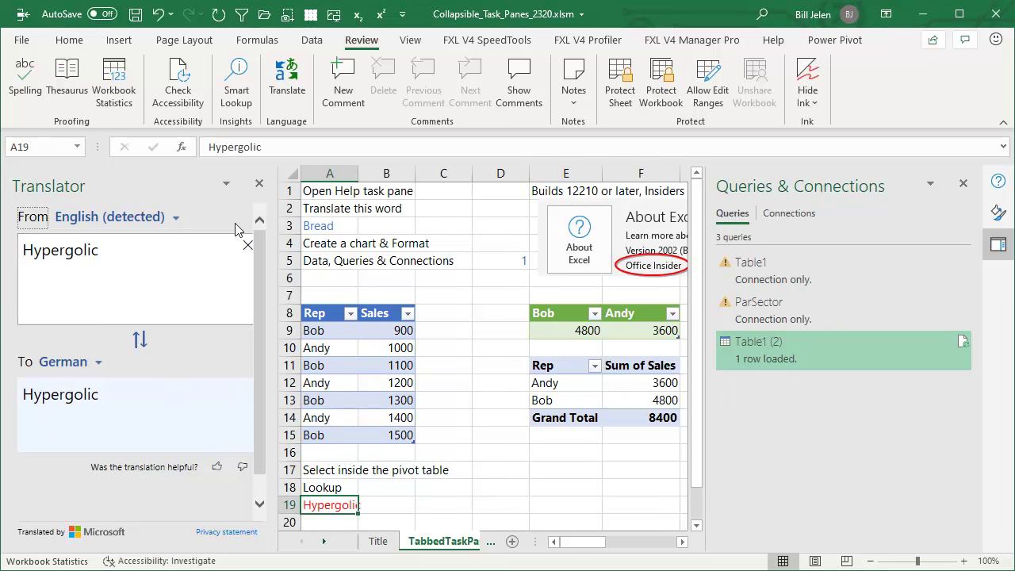
drag(810, 189, 111, 192)
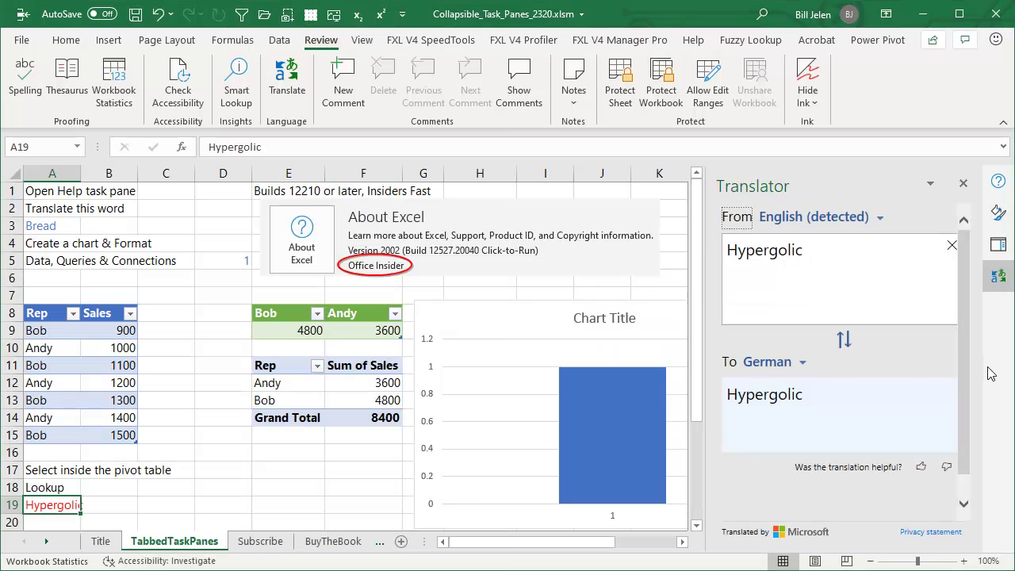
View the Subscribe sheet, switch to the BuyTheBook sheet, and collapse the Translator pane there.
click(268, 542)
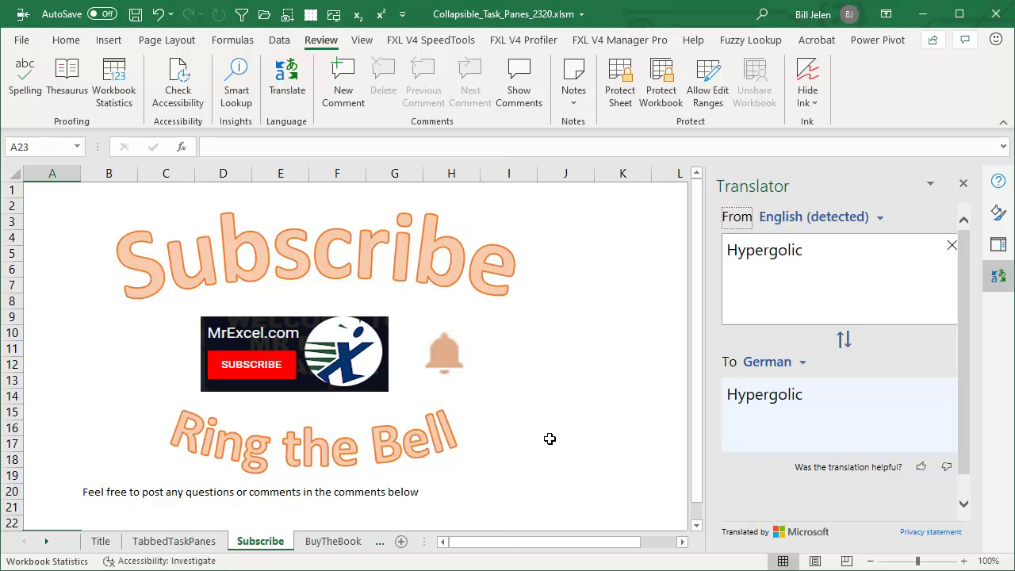
click(339, 546)
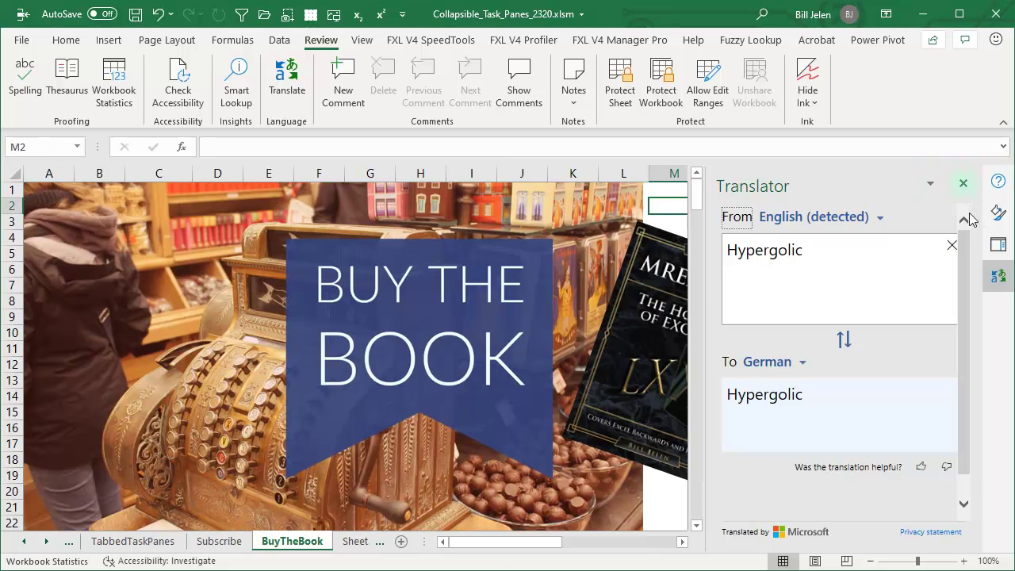
click(998, 274)
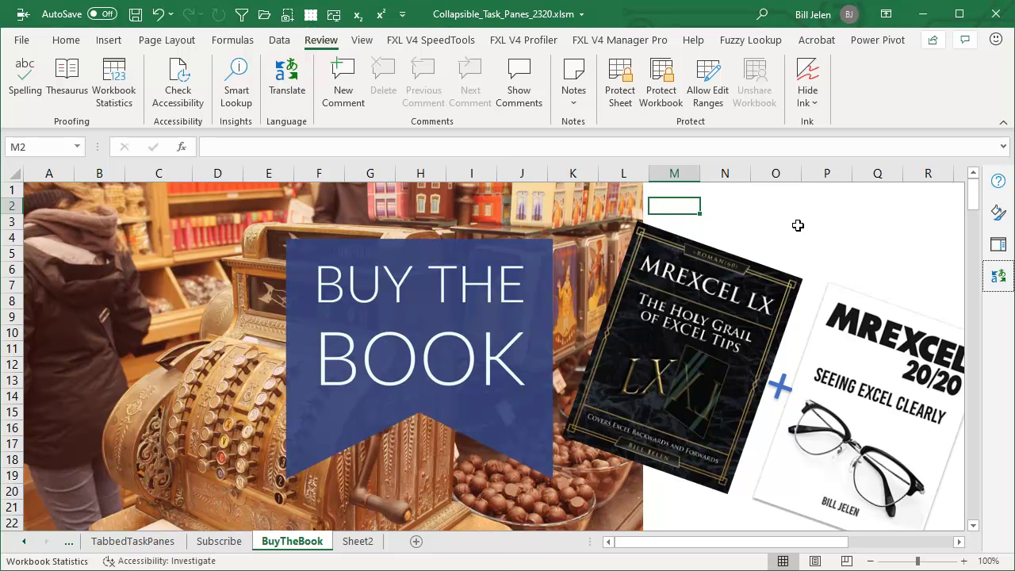
click(571, 204)
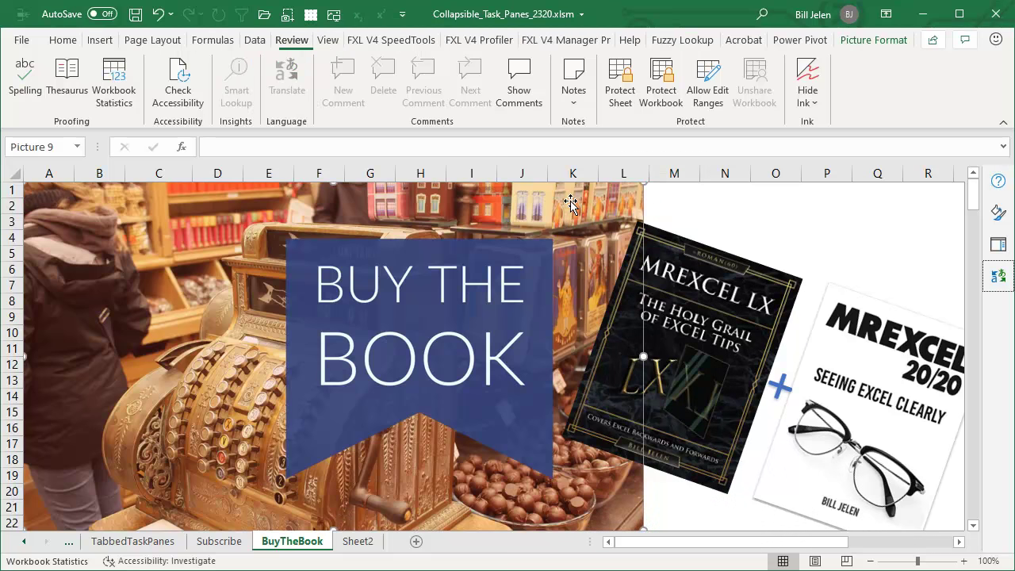
click(715, 207)
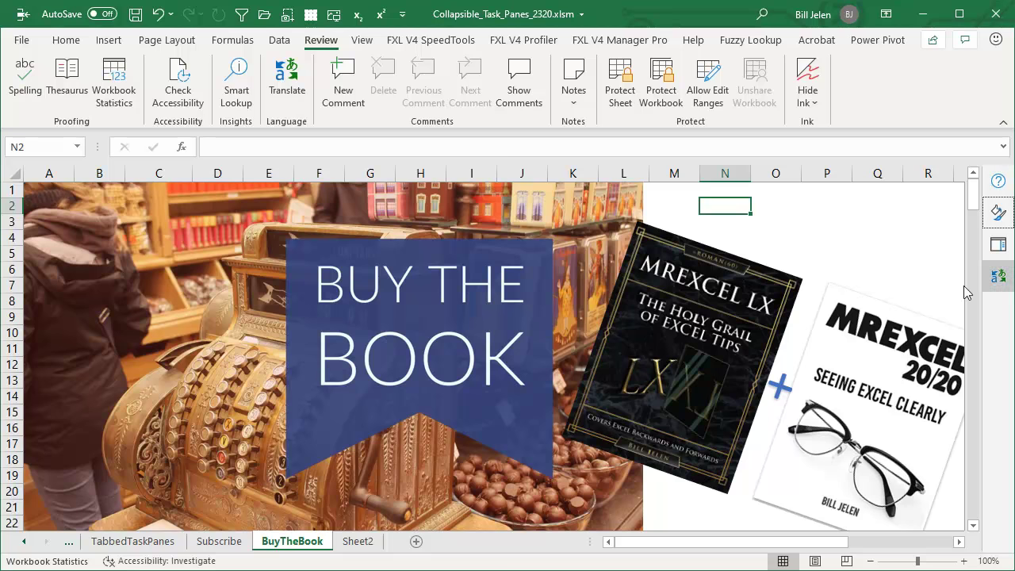
click(776, 210)
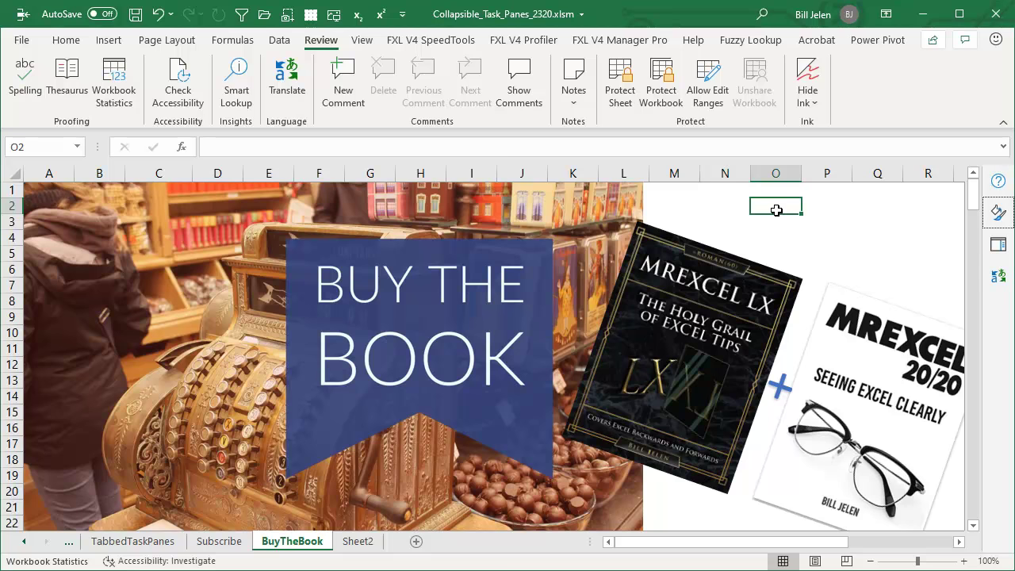
click(716, 206)
click(683, 206)
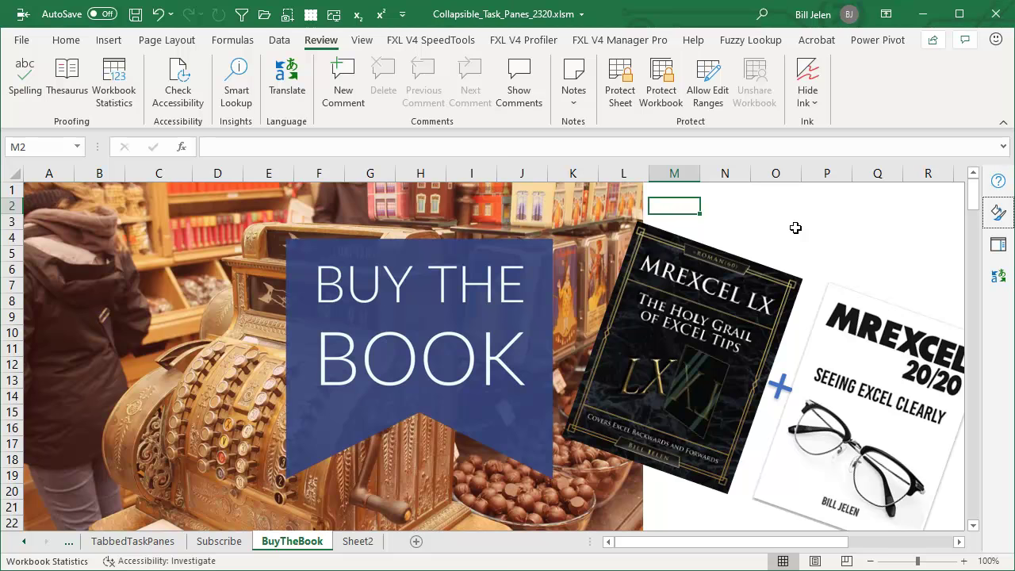
Go to Sheet2 and view the picture that lists the stops of the F6 Loop.
click(365, 542)
scroll(264, 464, down, 1)
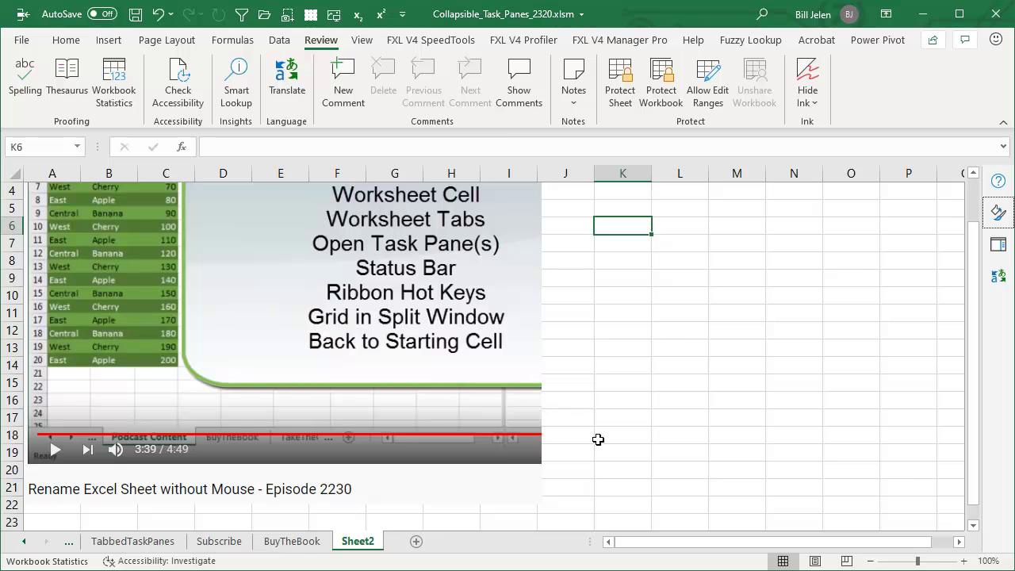
scroll(588, 445, up, 1)
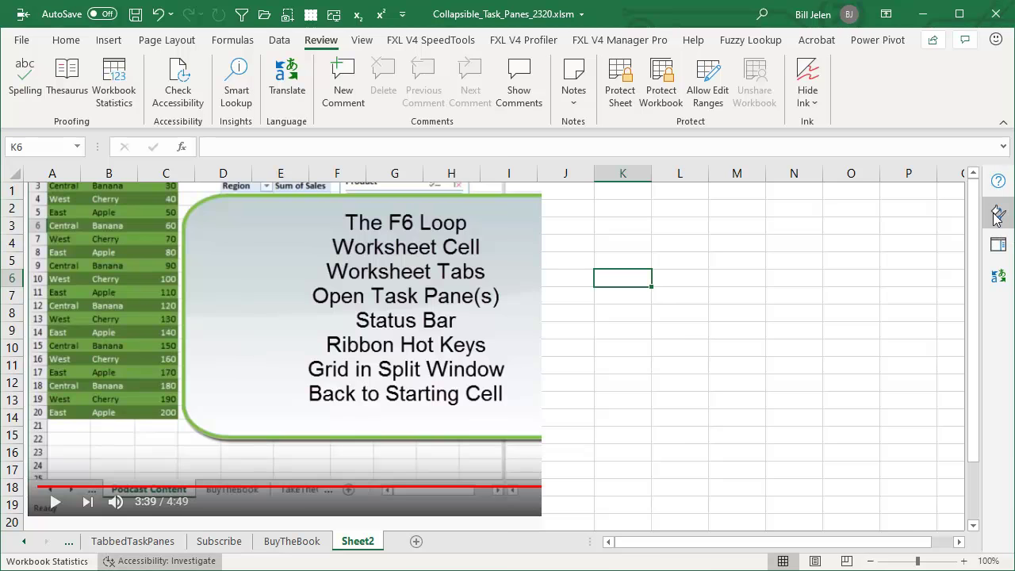
Cycle the keyboard focus through the ribbon back to the grid, and move the active cell to K3.
key(F6)
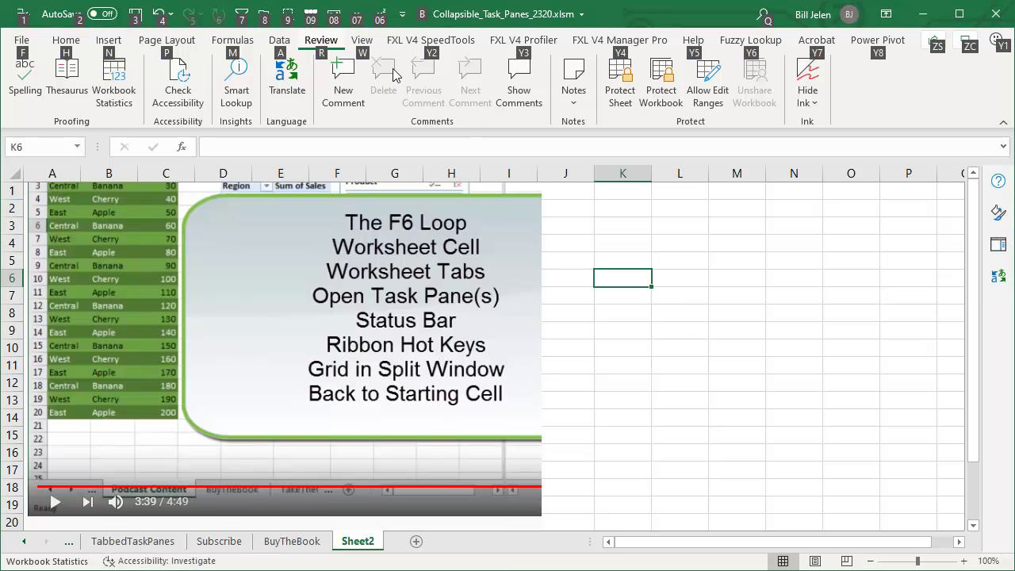
key(F6)
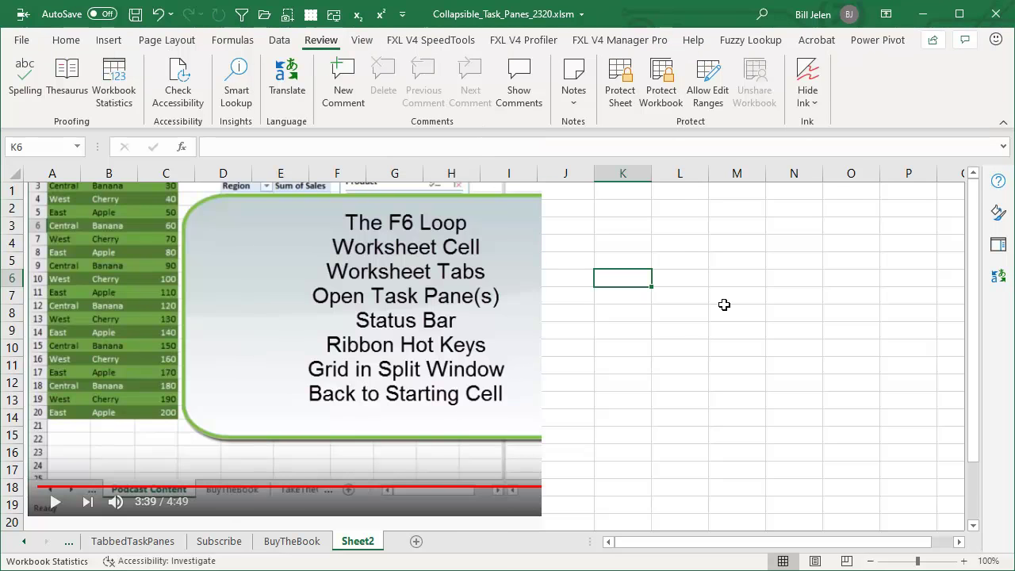
key(Left)
key(Right)
key(Up)
key(Up)
key(Left)
key(Right)
key(Up)
key(Left)
key(Right)
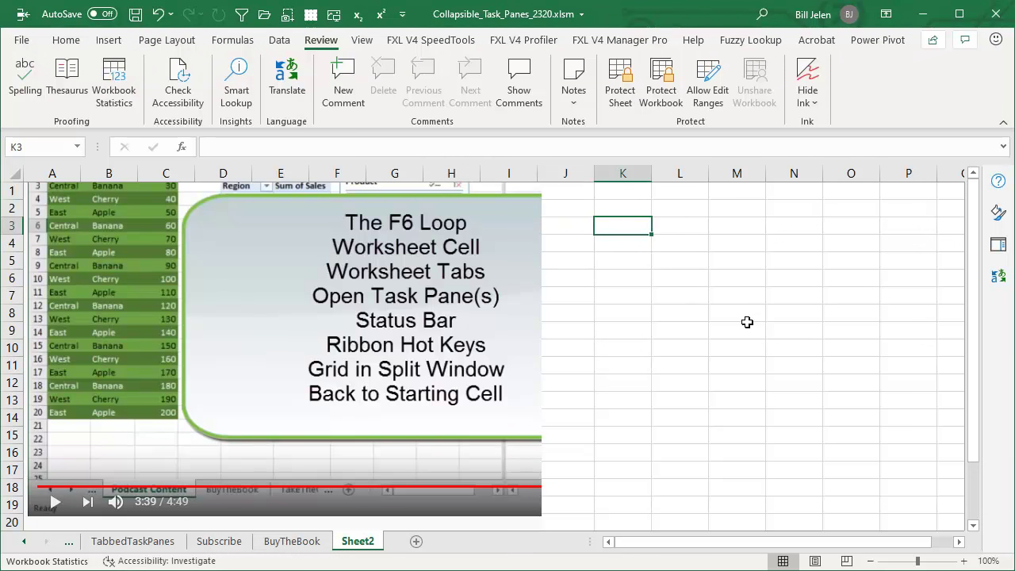